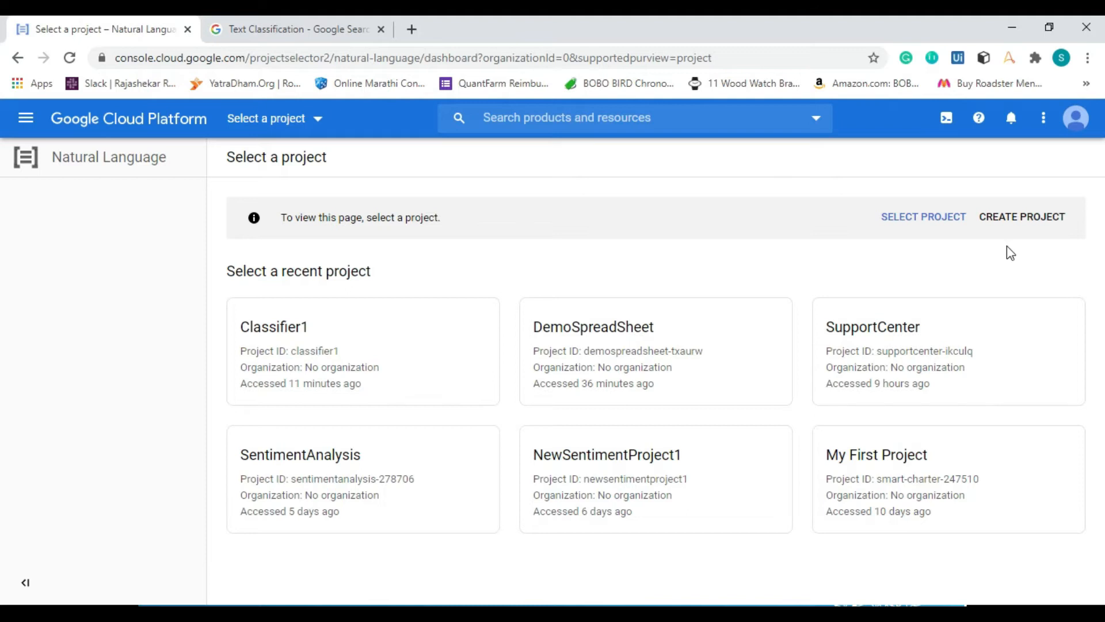
Enter classifier as the name of a new project and open the Classifier1 project's Natural Language dashboard
{"action": "left_click", "coordinate": [1010, 229]}
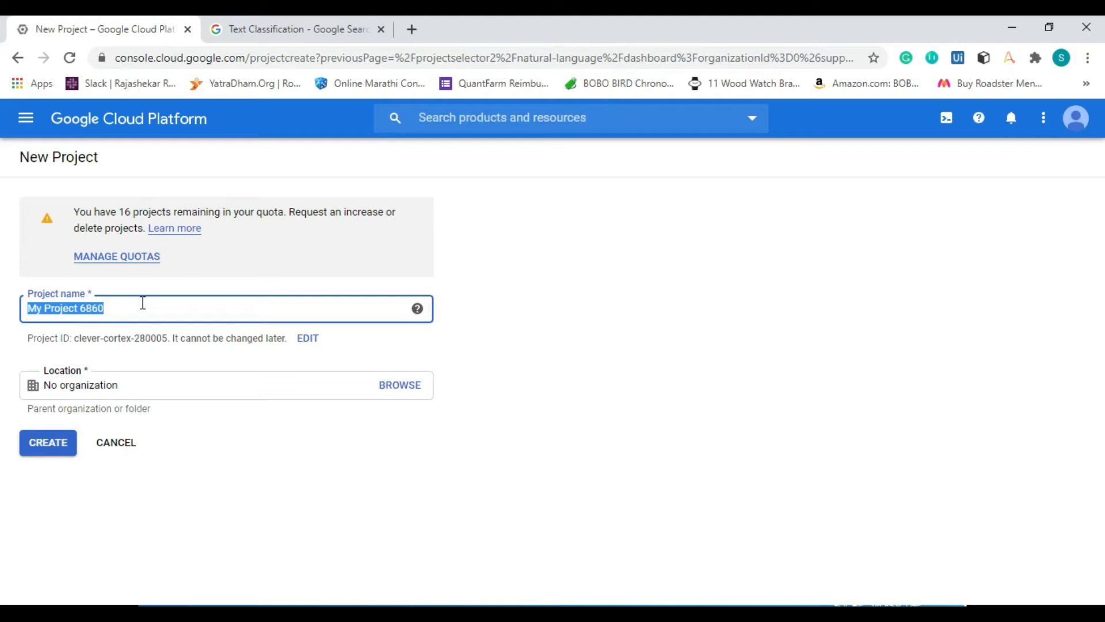
{"action": "type", "text": "classifier"}
{"action": "left_click", "coordinate": [248, 460]}
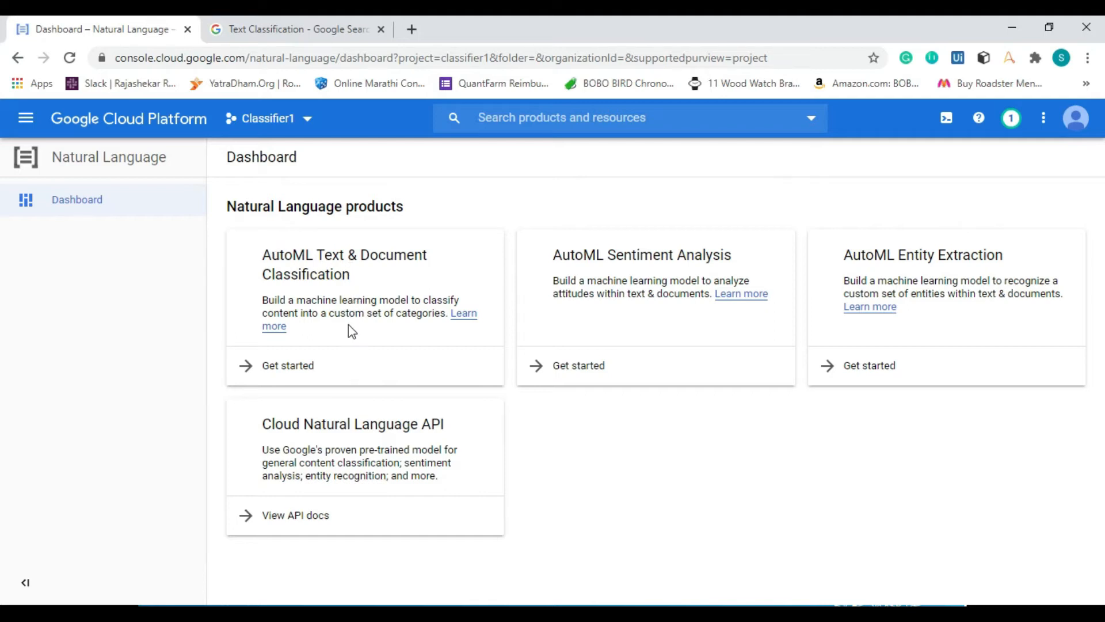
In AutoML Text & Document Classification, create a dataset named textclassification with the Multi-label Classification objective and the Global location
{"action": "left_click", "coordinate": [348, 369]}
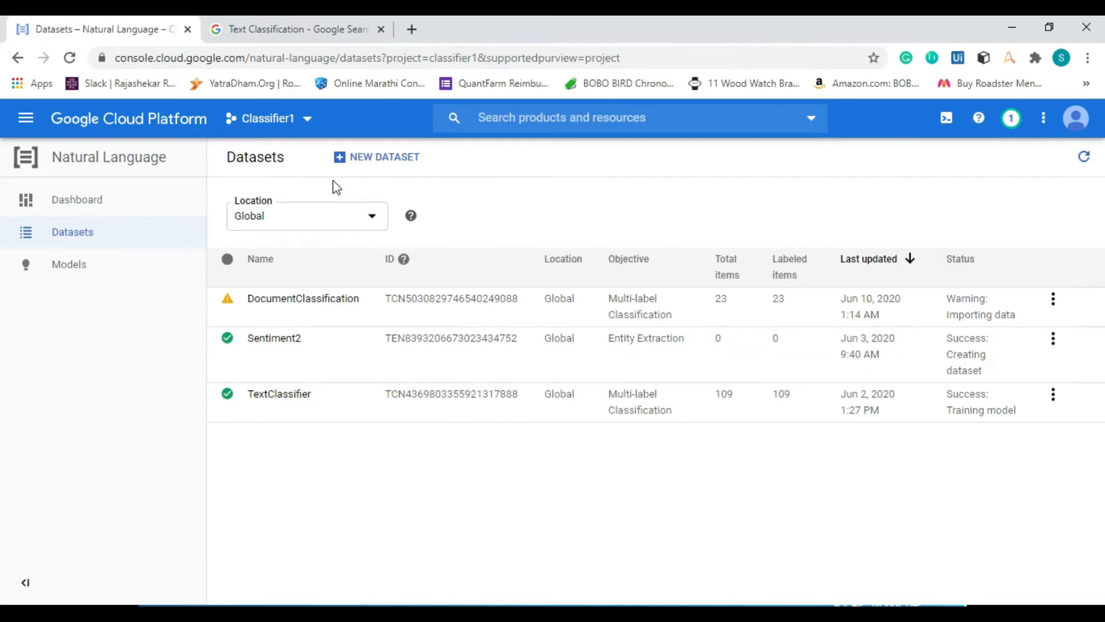
{"action": "left_click", "coordinate": [380, 168]}
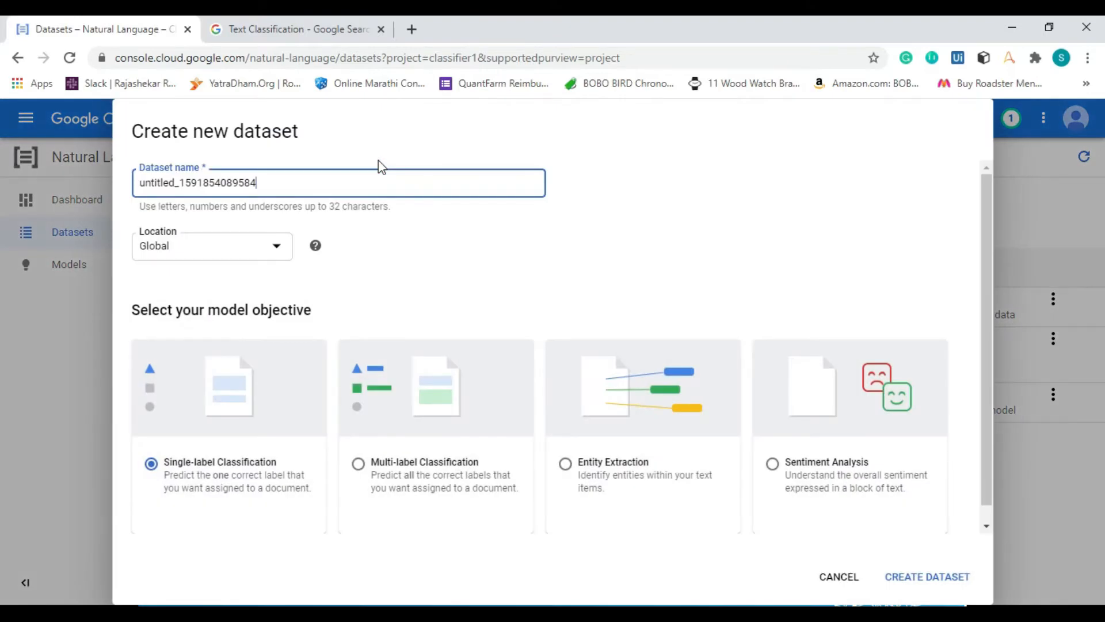
{"action": "left_click_drag", "start_coordinate": [305, 177], "coordinate": [210, 206]}
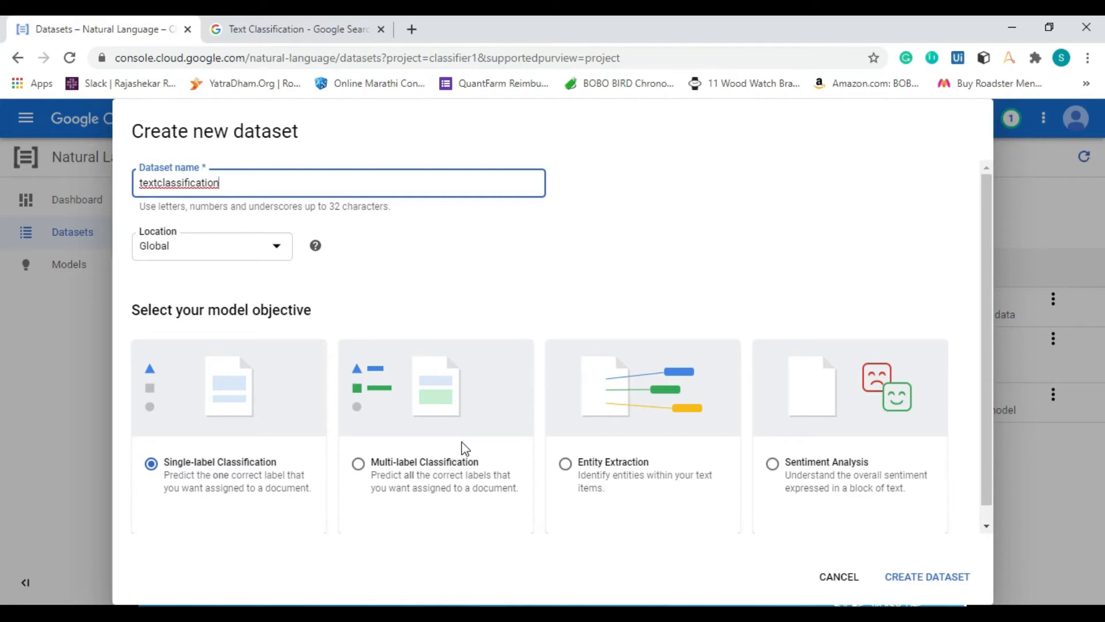
{"action": "left_click", "coordinate": [373, 464]}
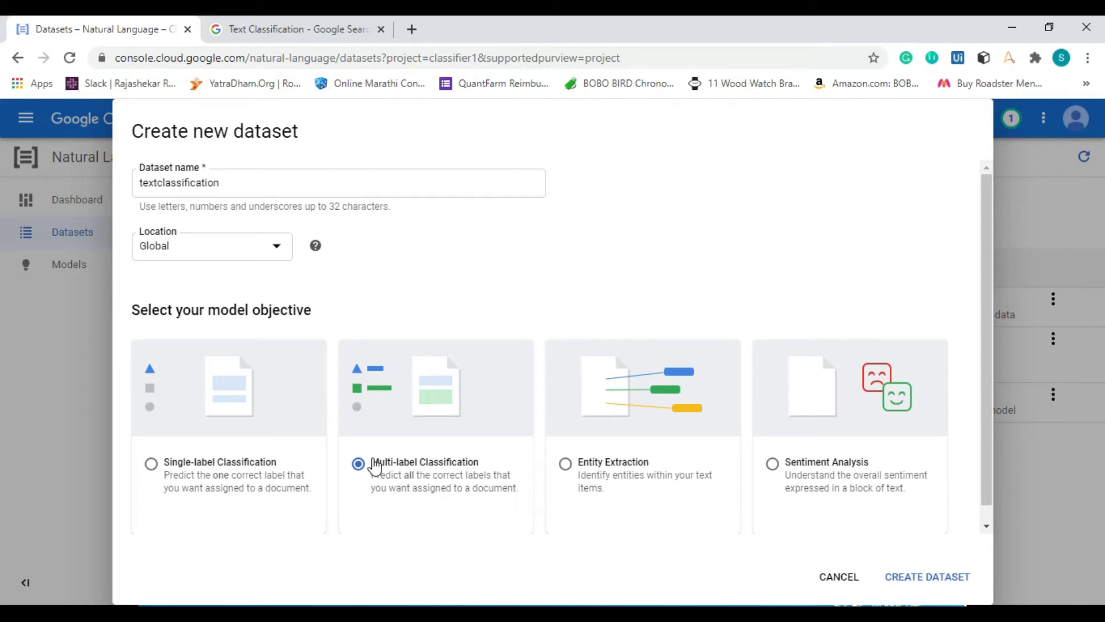
{"action": "left_click", "coordinate": [926, 577]}
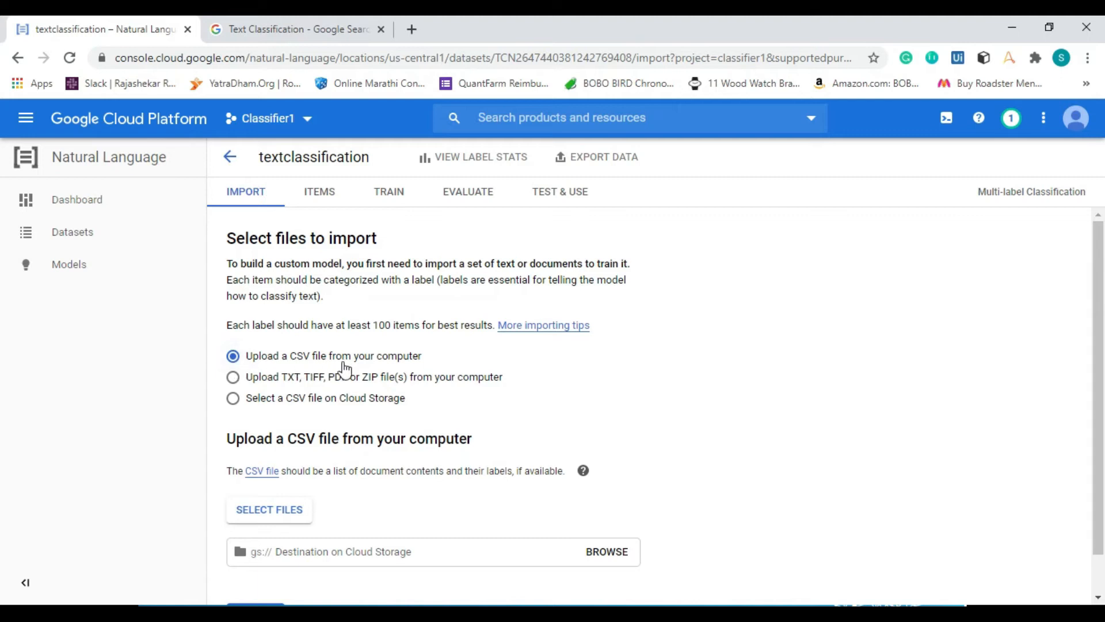
Look over the Text and Tag columns of TextClassifier.csv and choose that file for upload to the dataset
{"action": "left_click", "coordinate": [279, 514]}
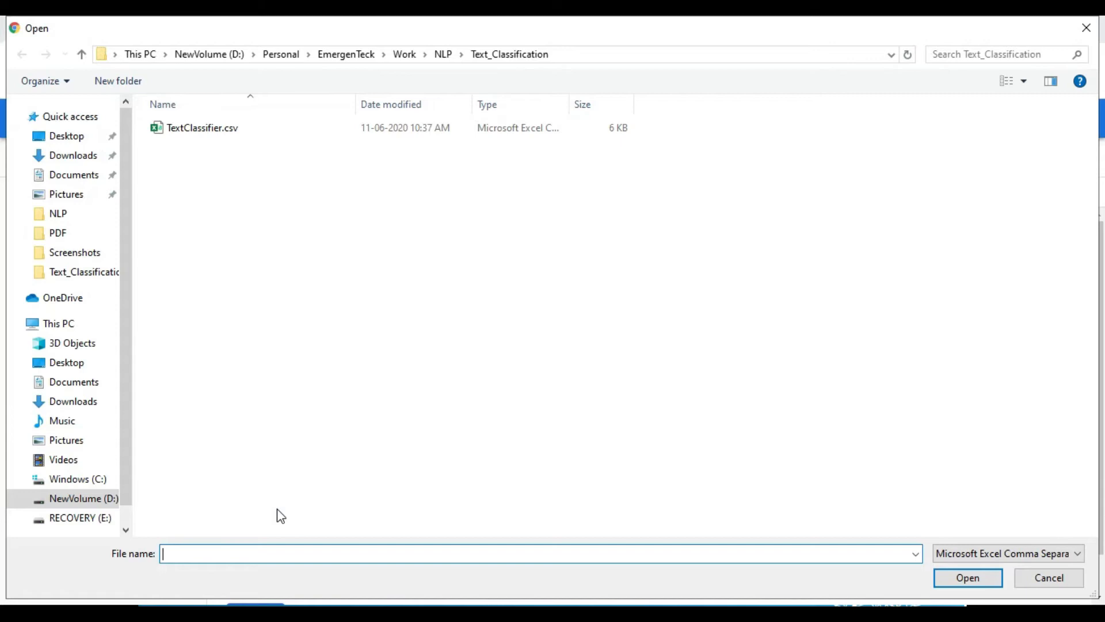
{"action": "double_click", "coordinate": [219, 140]}
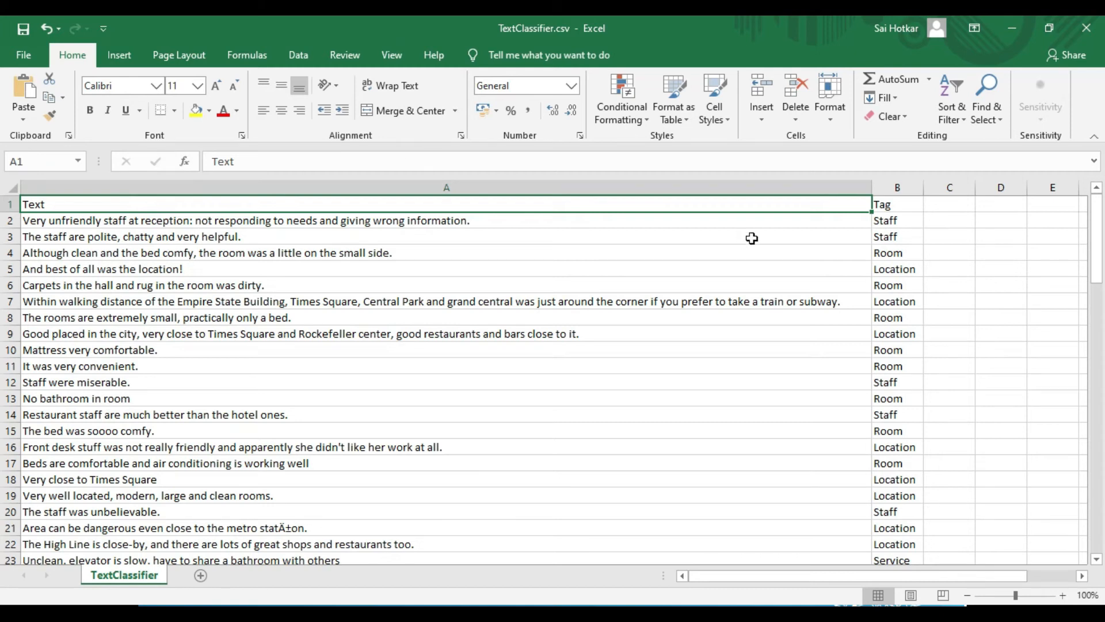
{"action": "left_click", "coordinate": [896, 205]}
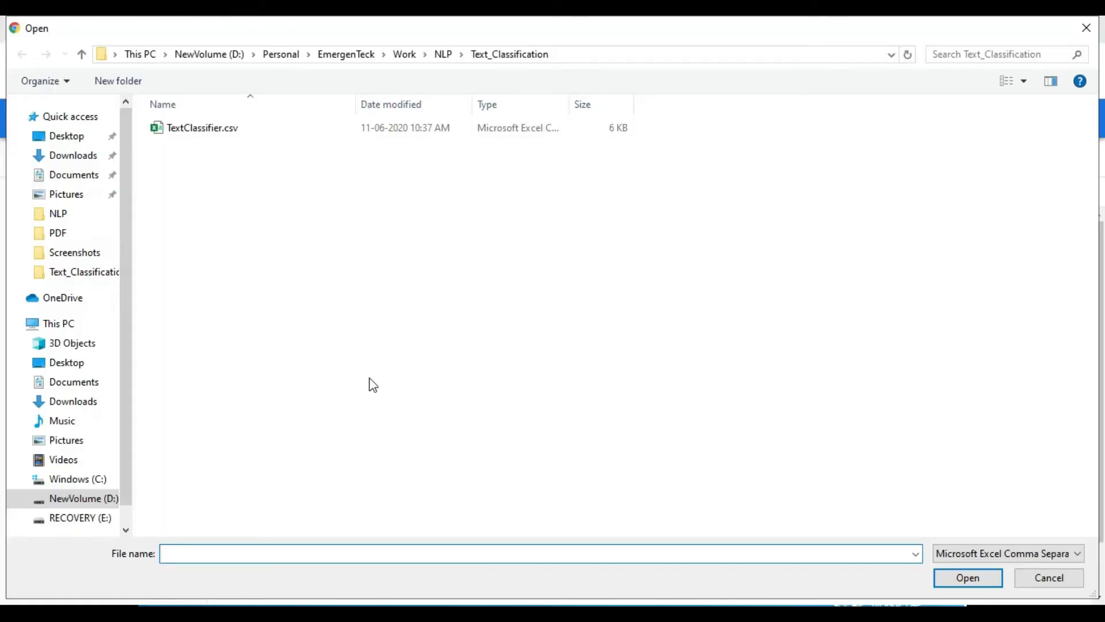
{"action": "double_click", "coordinate": [211, 129]}
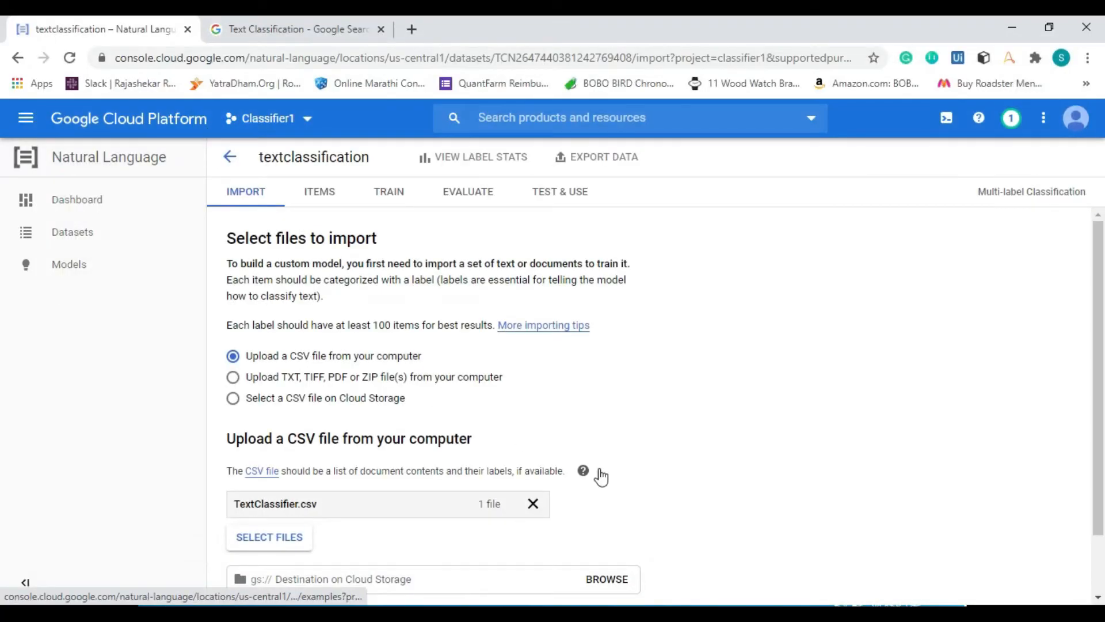
Create a Cloud Storage bucket named textclassification1 for the import destination
{"action": "scroll", "coordinate": [516, 482], "scroll_direction": "down", "scroll_amount": 2}
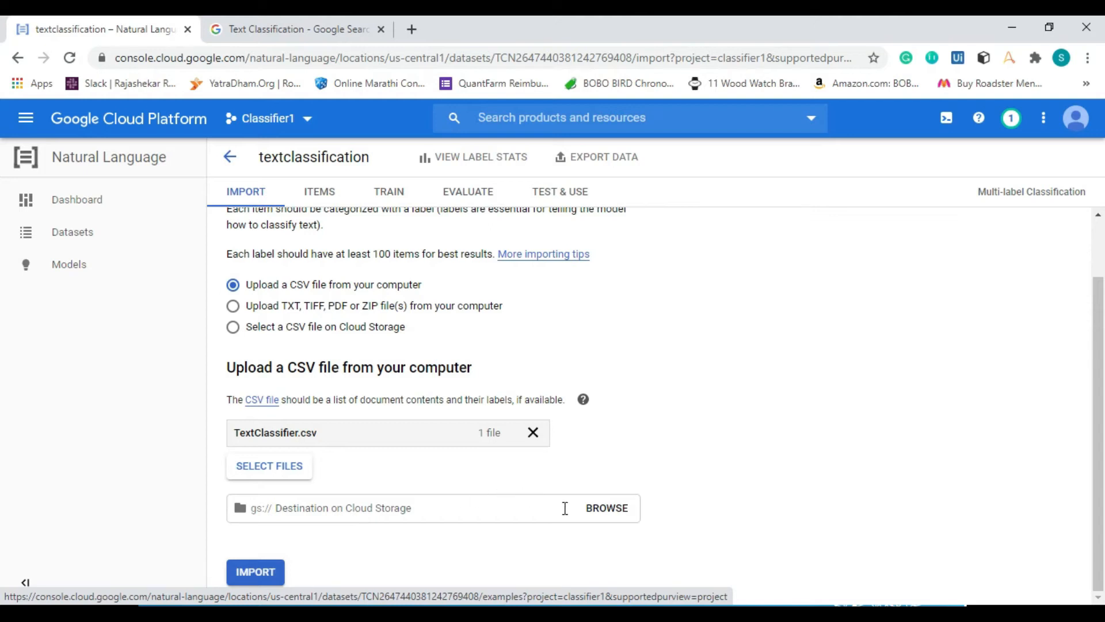
{"action": "left_click", "coordinate": [596, 510]}
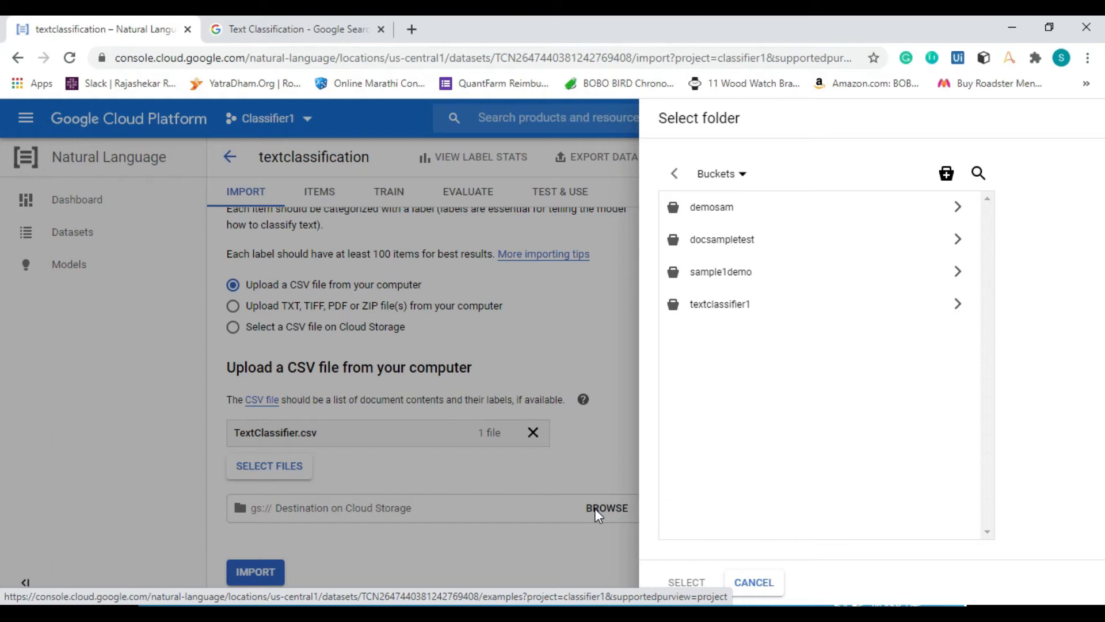
{"action": "left_click", "coordinate": [944, 175]}
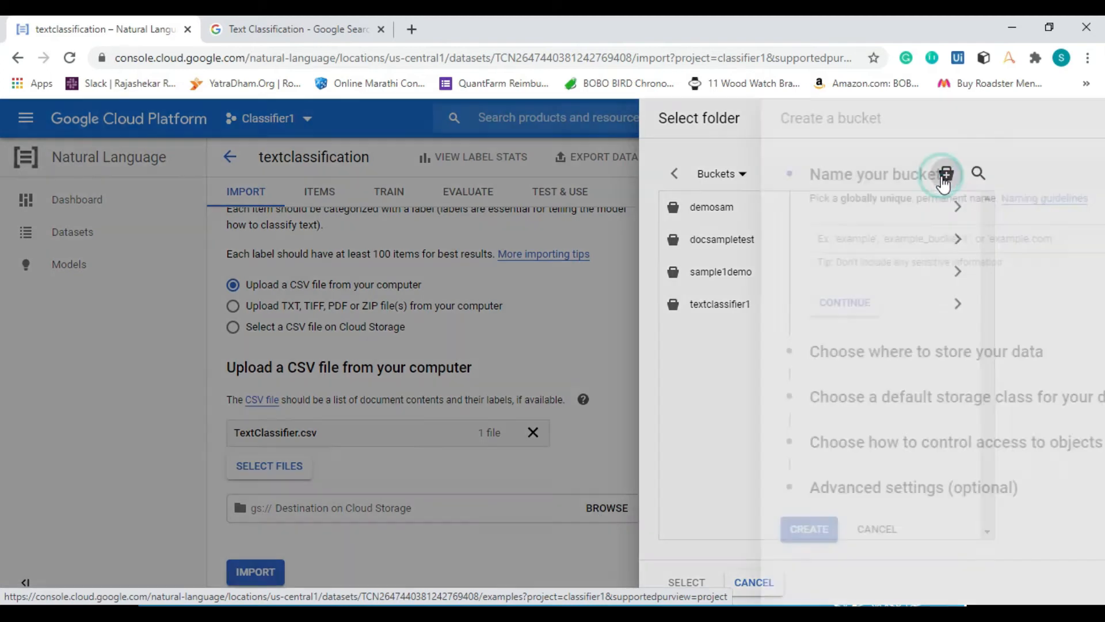
{"action": "left_click", "coordinate": [822, 241]}
{"action": "type", "text": "textclass"}
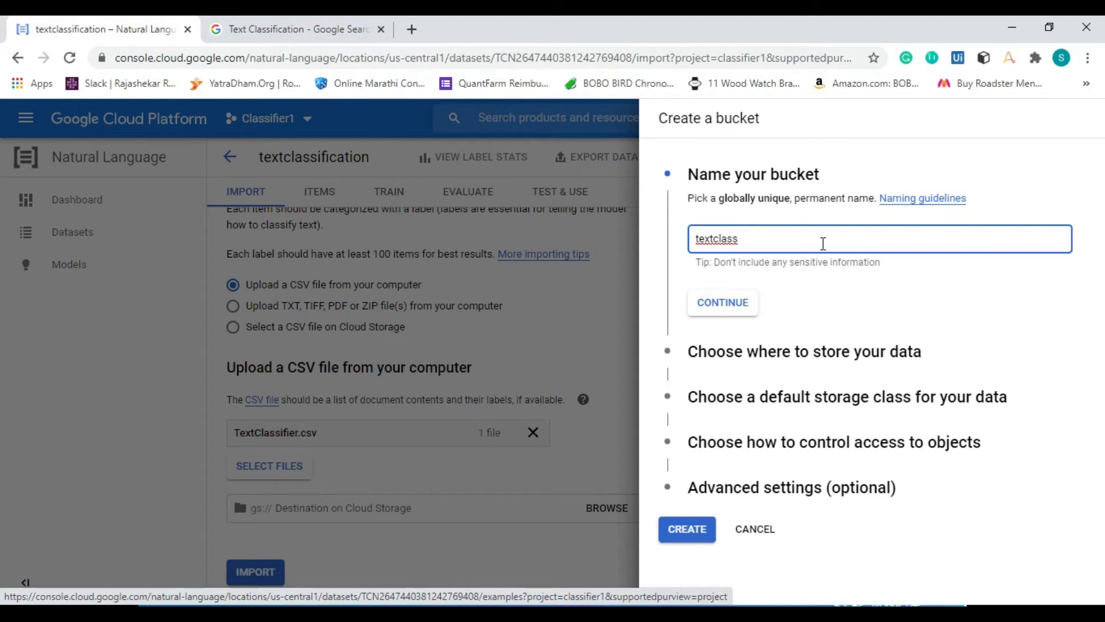
{"action": "left_click", "coordinate": [684, 527]}
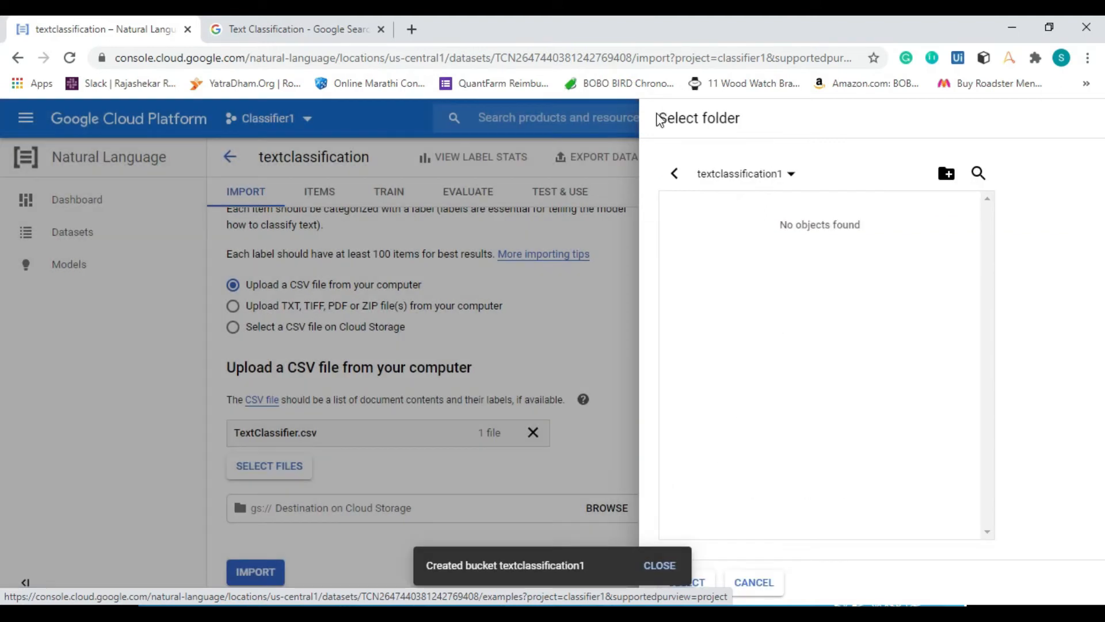
Set the textclassification1 bucket as the Cloud Storage destination and import the CSV file into the dataset
{"action": "left_click", "coordinate": [677, 177]}
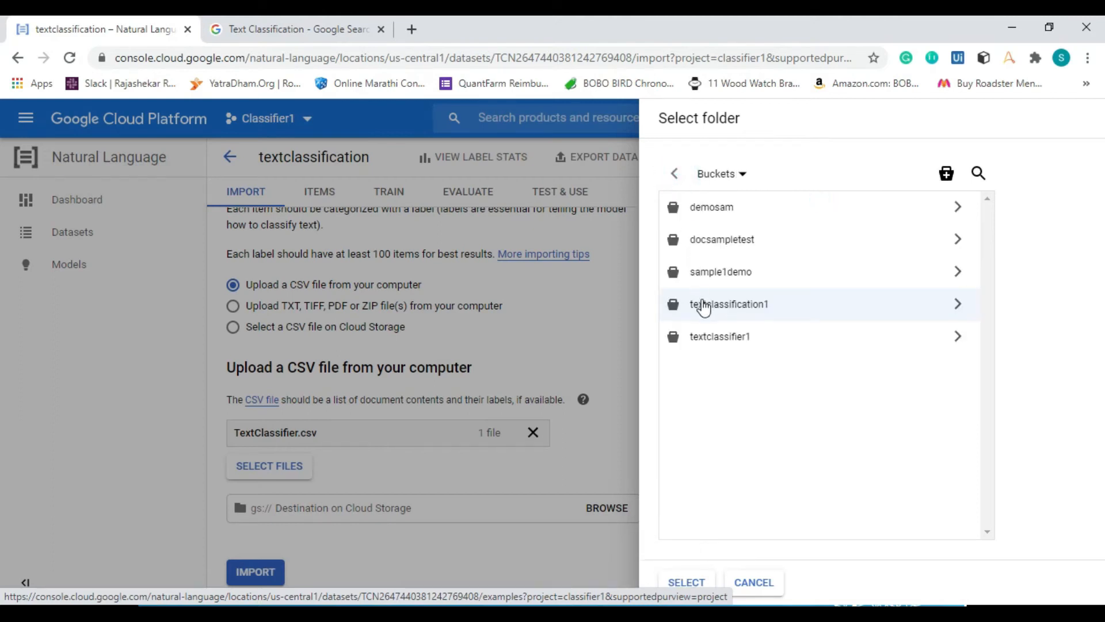
{"action": "left_click", "coordinate": [701, 304]}
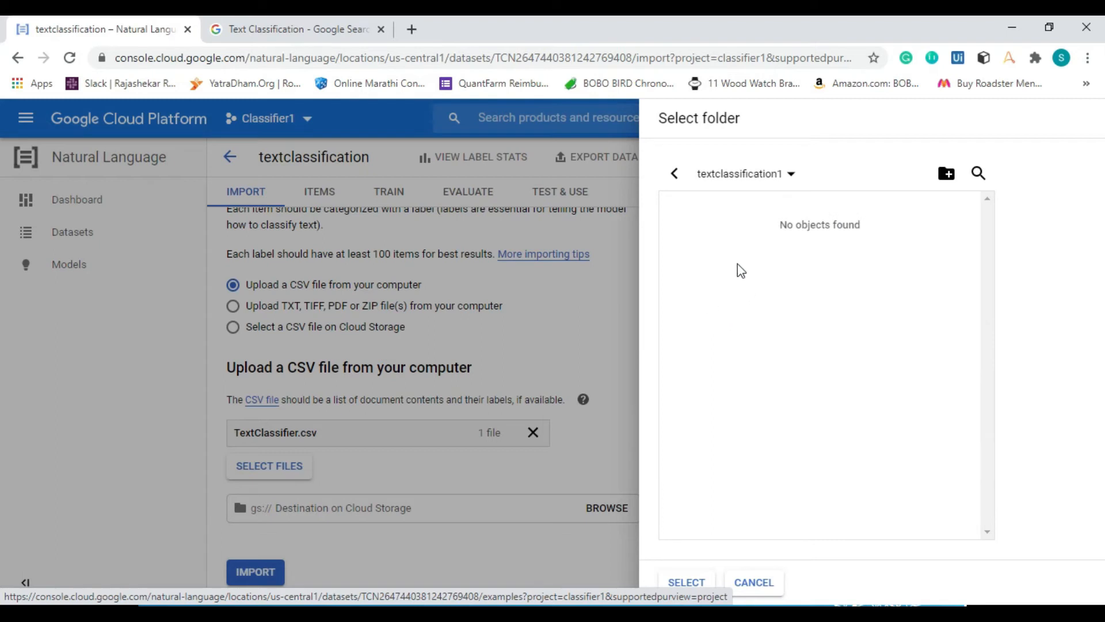
{"action": "left_click", "coordinate": [691, 582]}
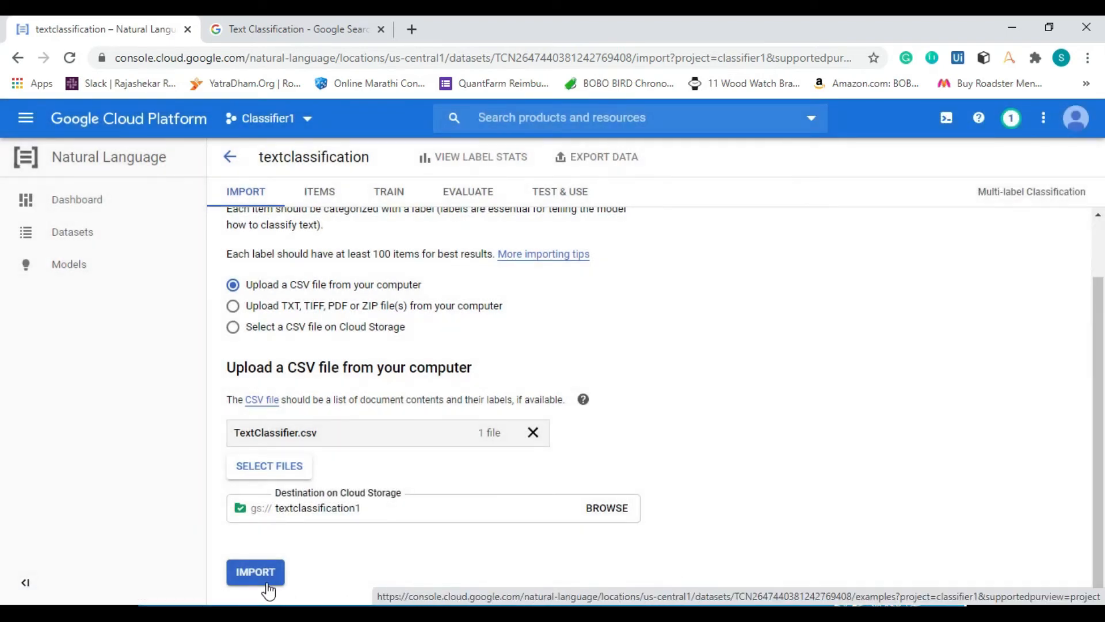
{"action": "left_click", "coordinate": [257, 571]}
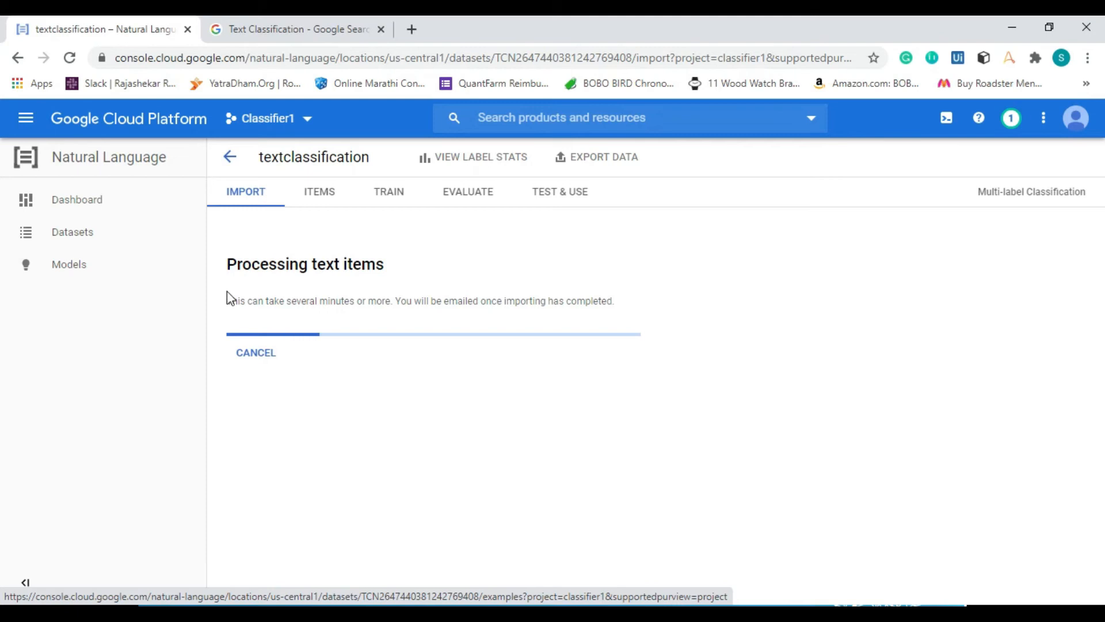
{"action": "left_click_drag", "start_coordinate": [227, 299], "coordinate": [246, 317]}
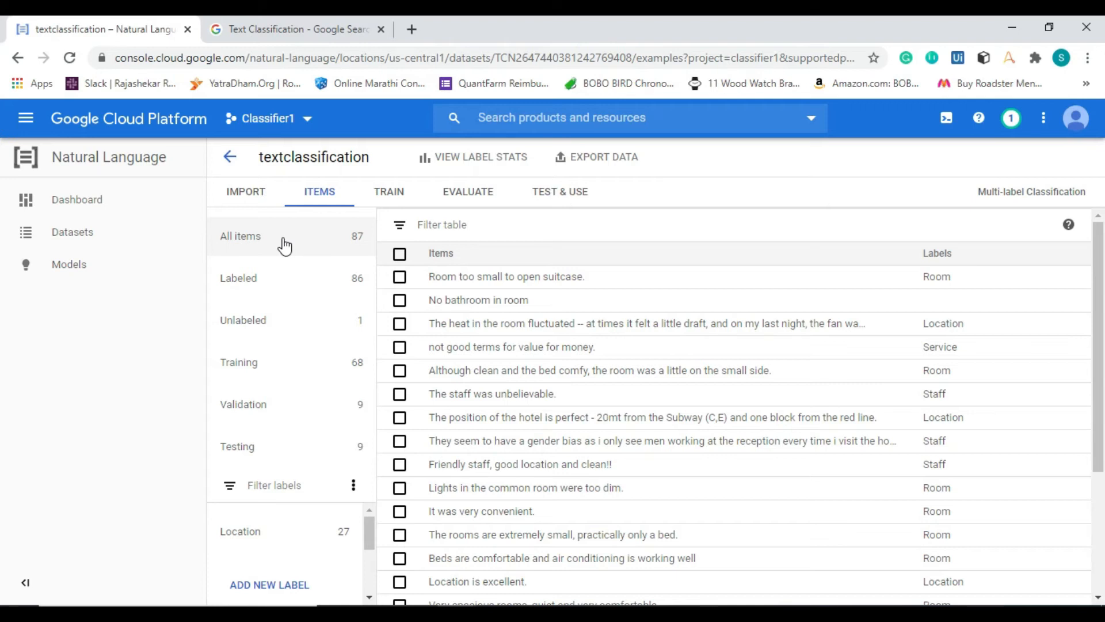
Filter the imported text items to the labeled ones and to the unlabeled ones
{"action": "left_click", "coordinate": [283, 275]}
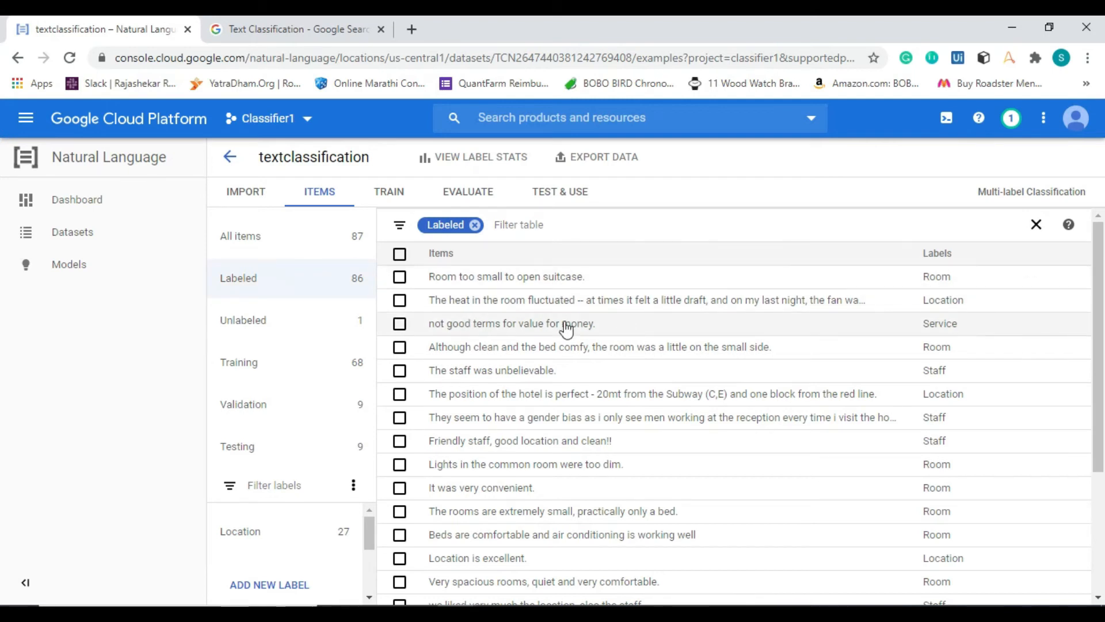
{"action": "left_click", "coordinate": [309, 331]}
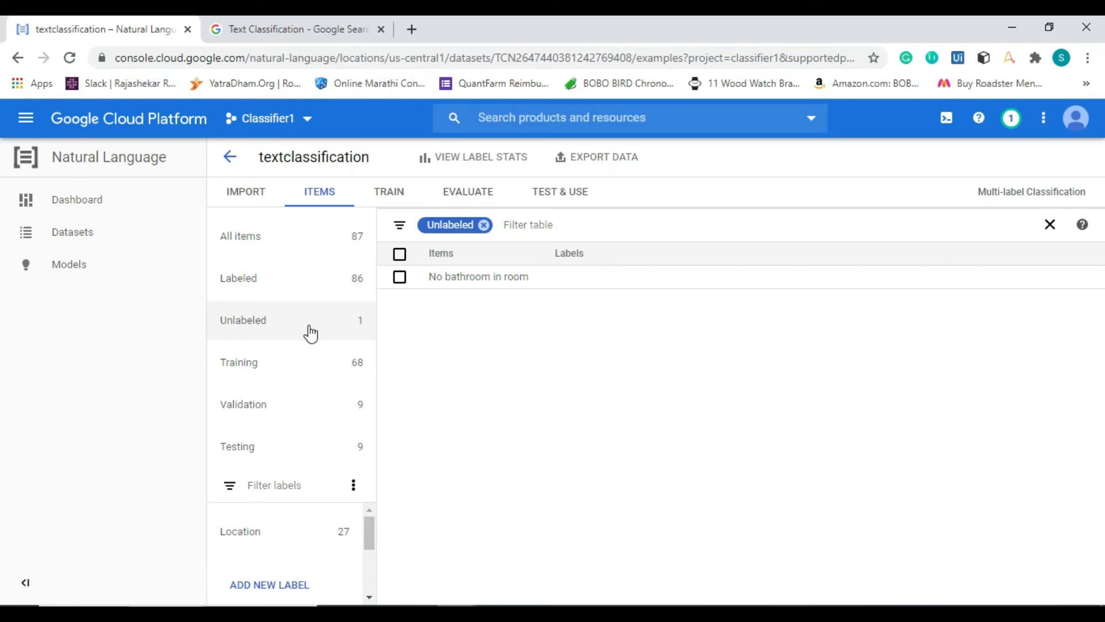
{"action": "left_click", "coordinate": [280, 321]}
Assign the Room label to the unlabeled item "No bathroom in room", save it and return to the item list
{"action": "left_click", "coordinate": [464, 277]}
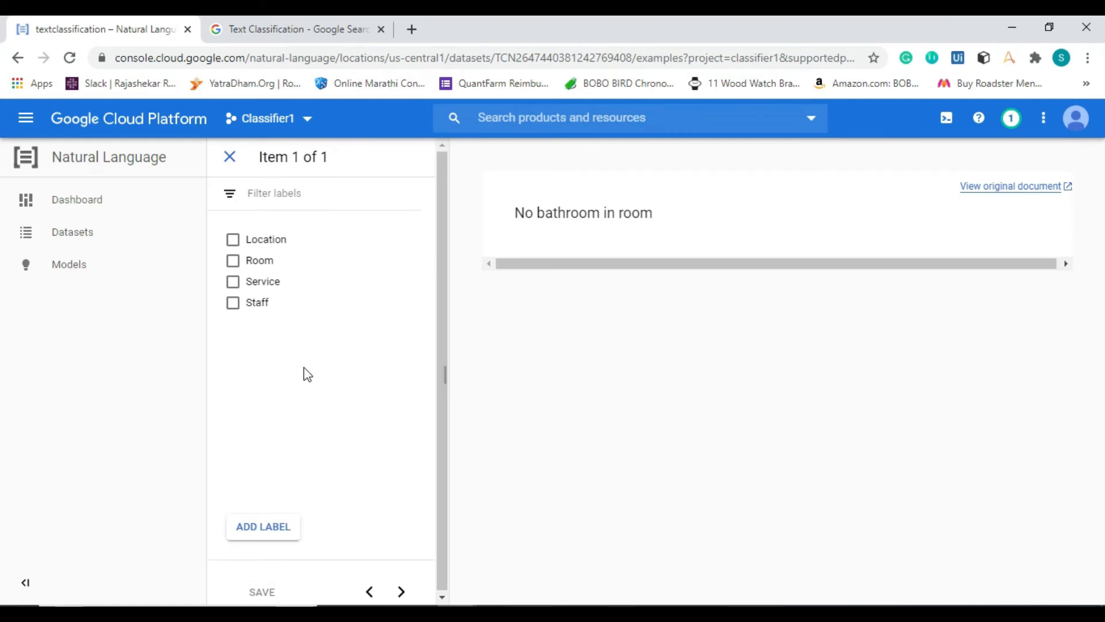
{"action": "left_click", "coordinate": [282, 525]}
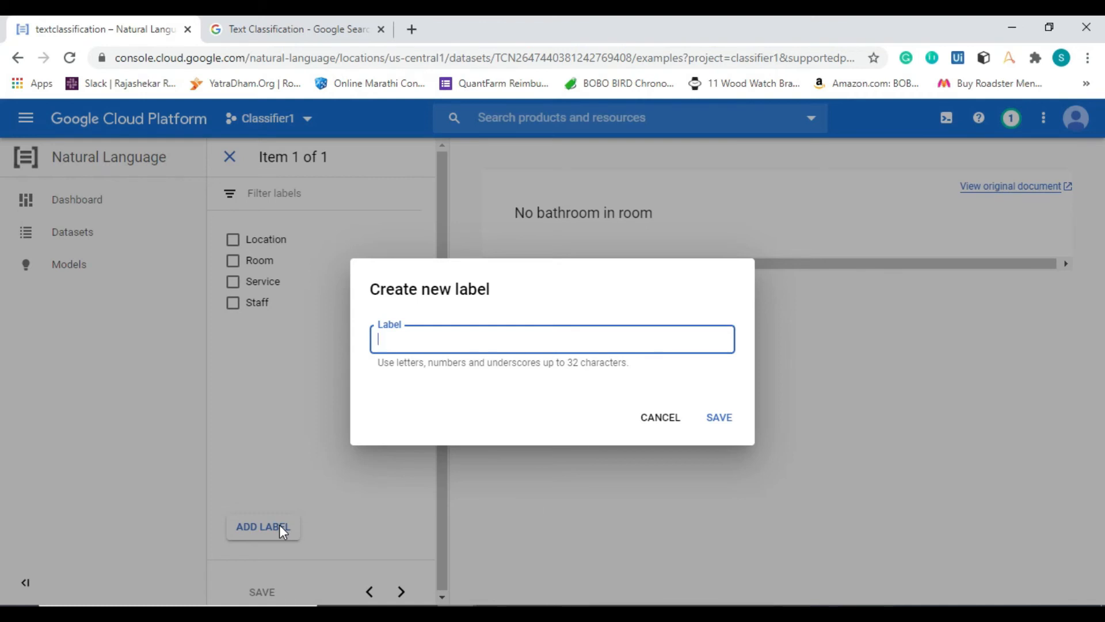
{"action": "left_click", "coordinate": [716, 420]}
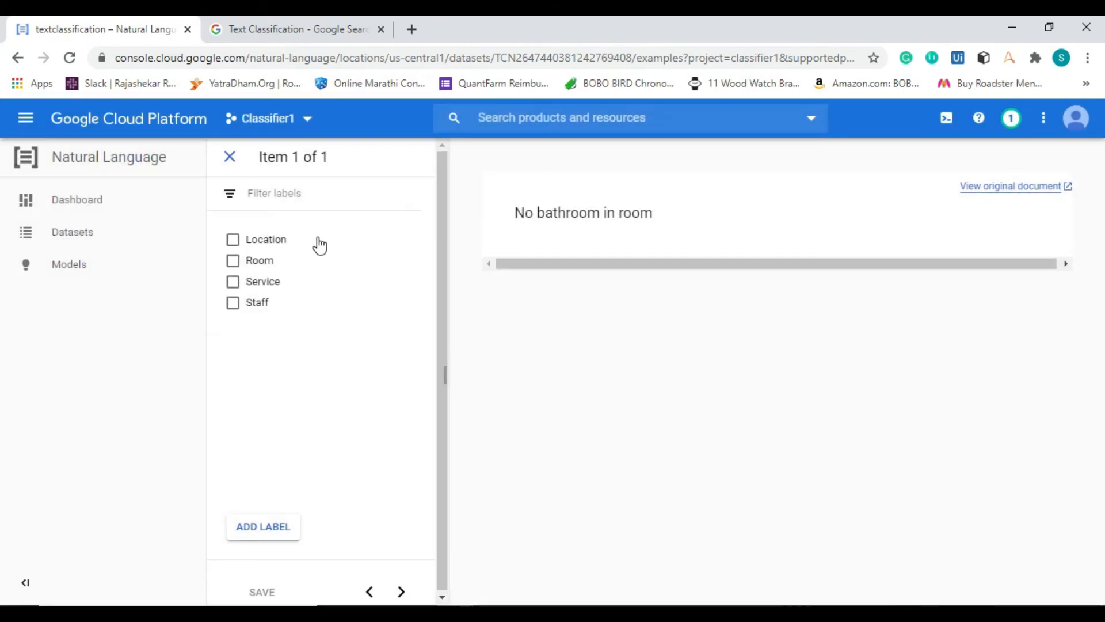
{"action": "left_click", "coordinate": [233, 260]}
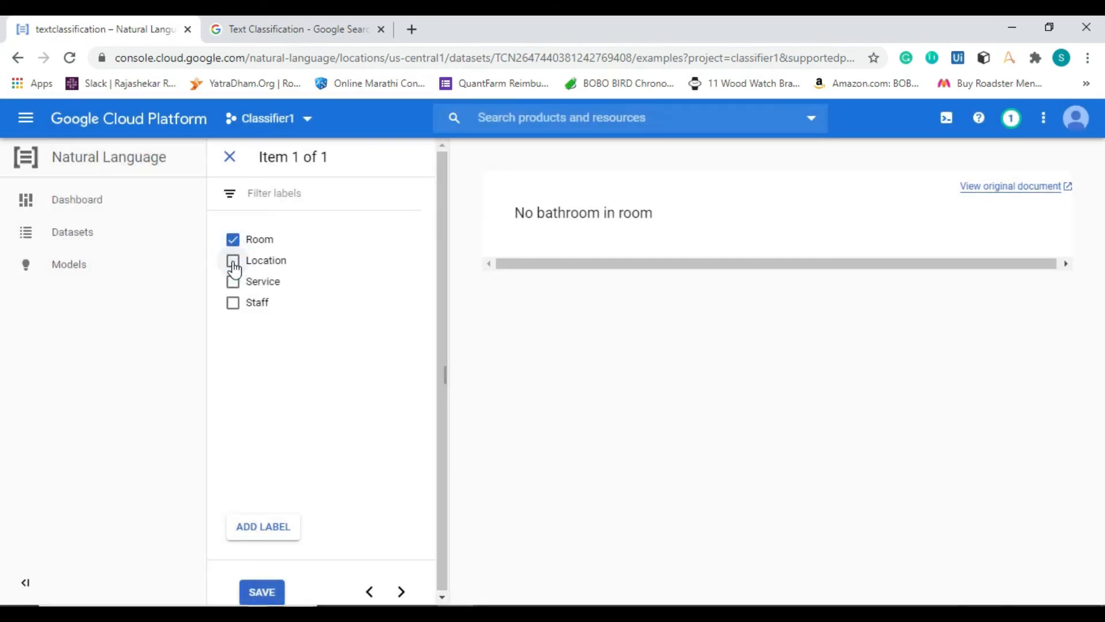
{"action": "left_click", "coordinate": [267, 592]}
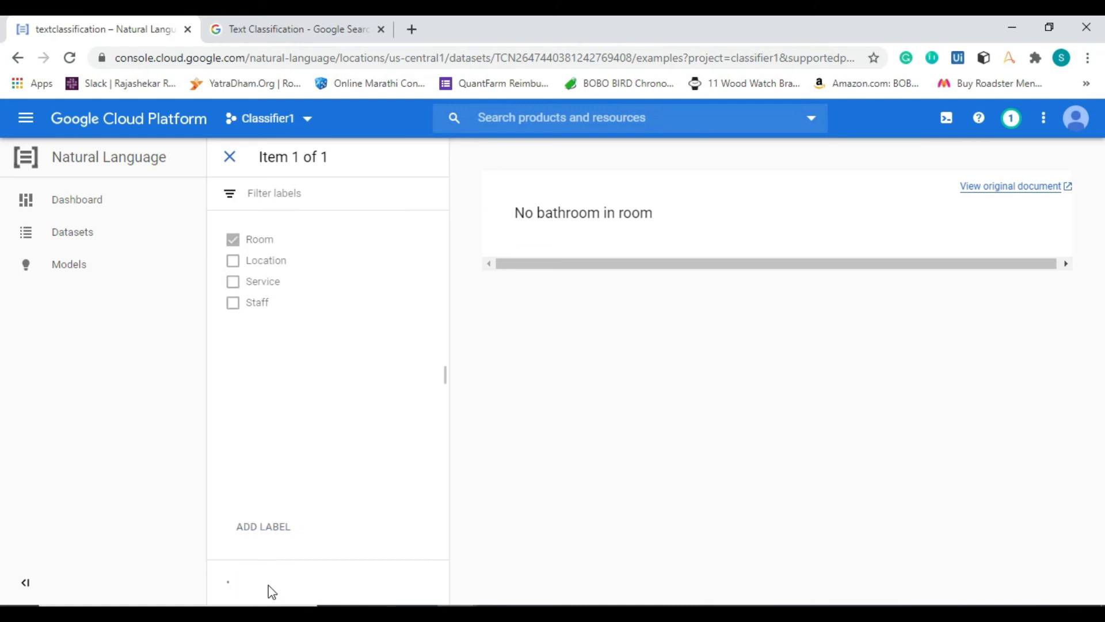
{"action": "left_click", "coordinate": [229, 159]}
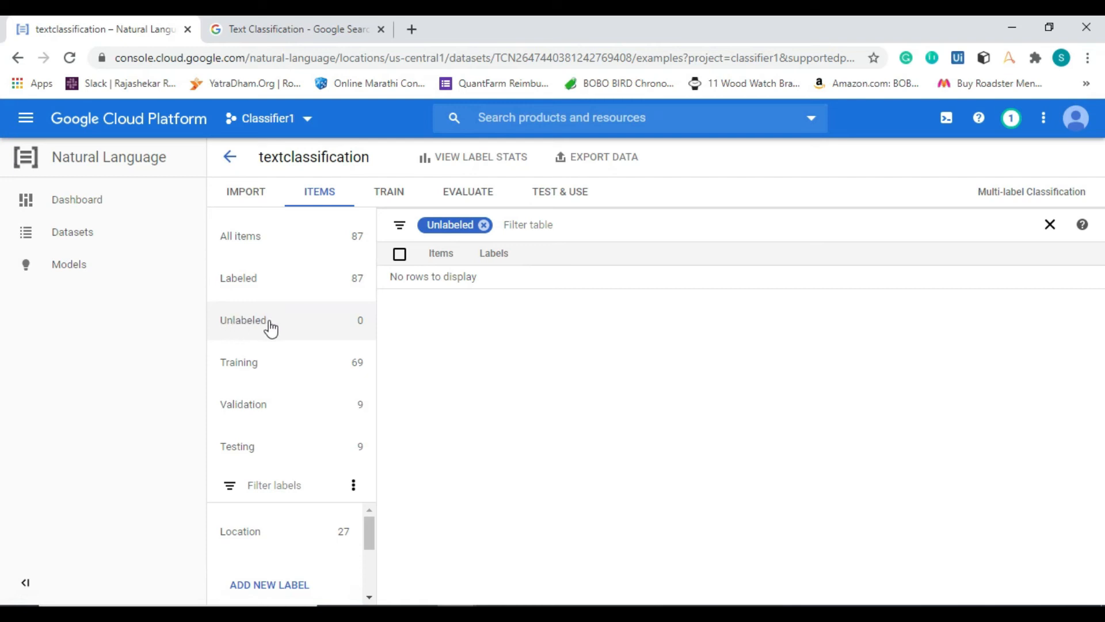
Review the labeled items, the training set and the testing set of the dataset
{"action": "left_click", "coordinate": [286, 296]}
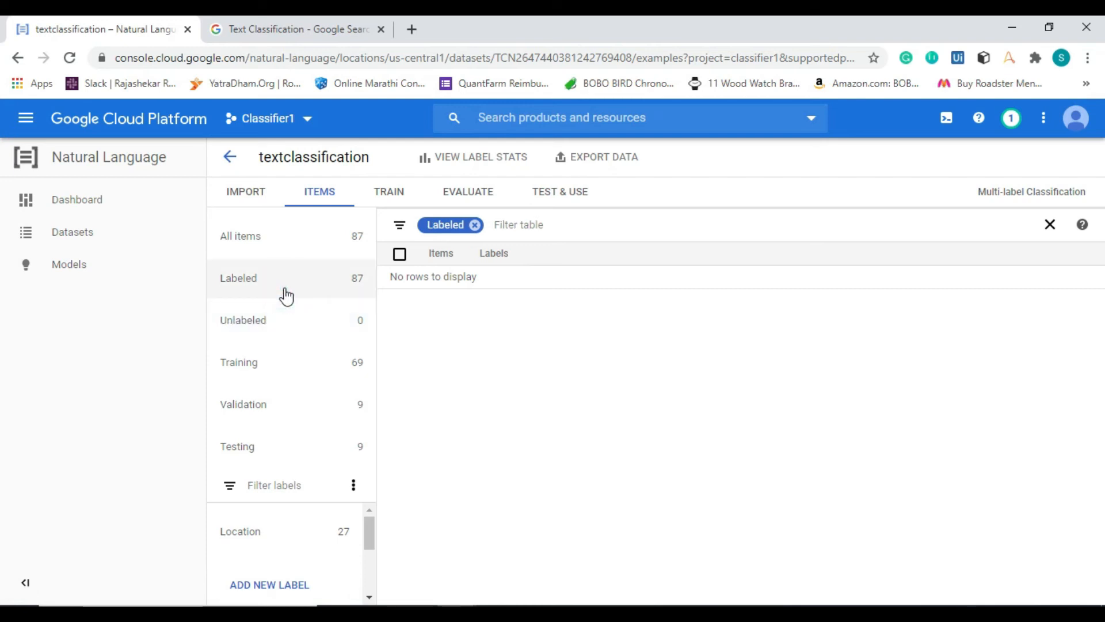
{"action": "left_click", "coordinate": [283, 363]}
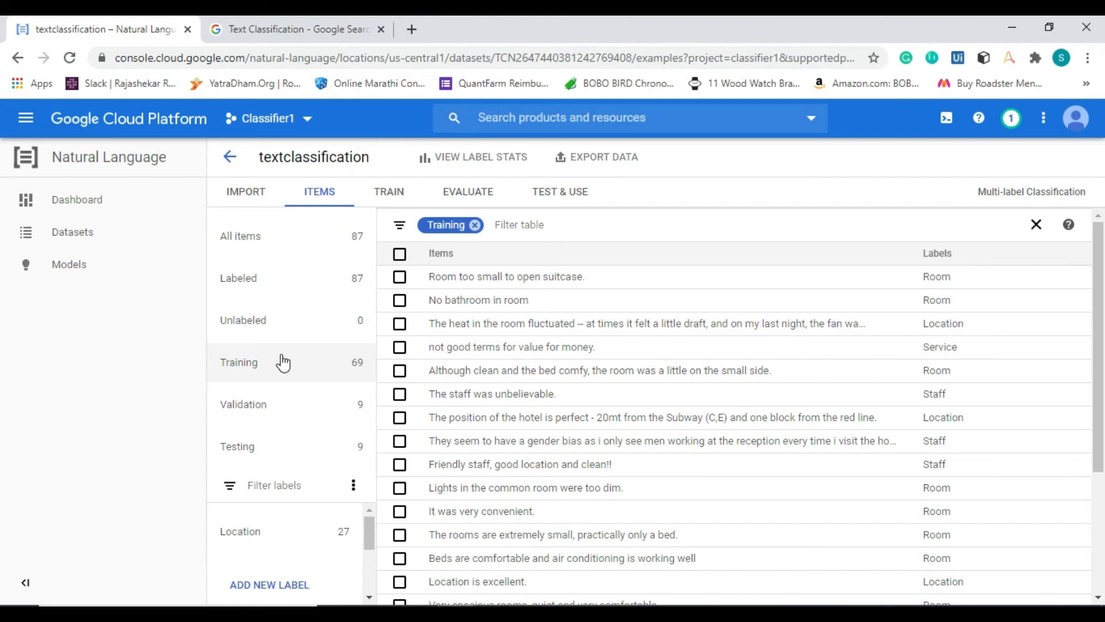
{"action": "left_click", "coordinate": [277, 446]}
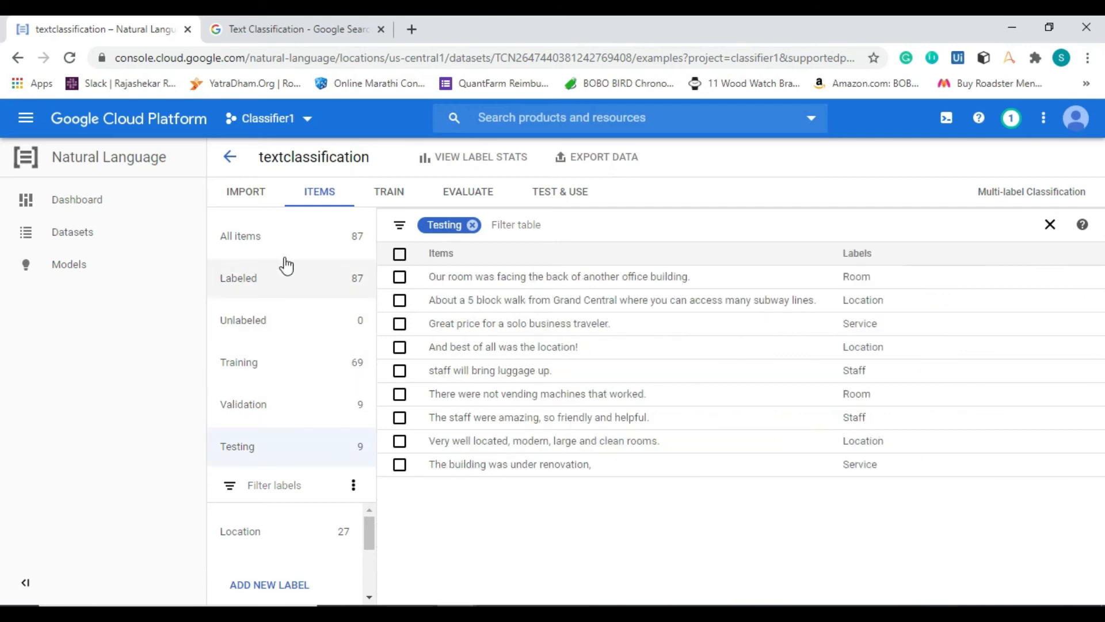
Open the dataset's training page and examine the note on unlabeled text and the automatic split into sets
{"action": "left_click", "coordinate": [390, 196]}
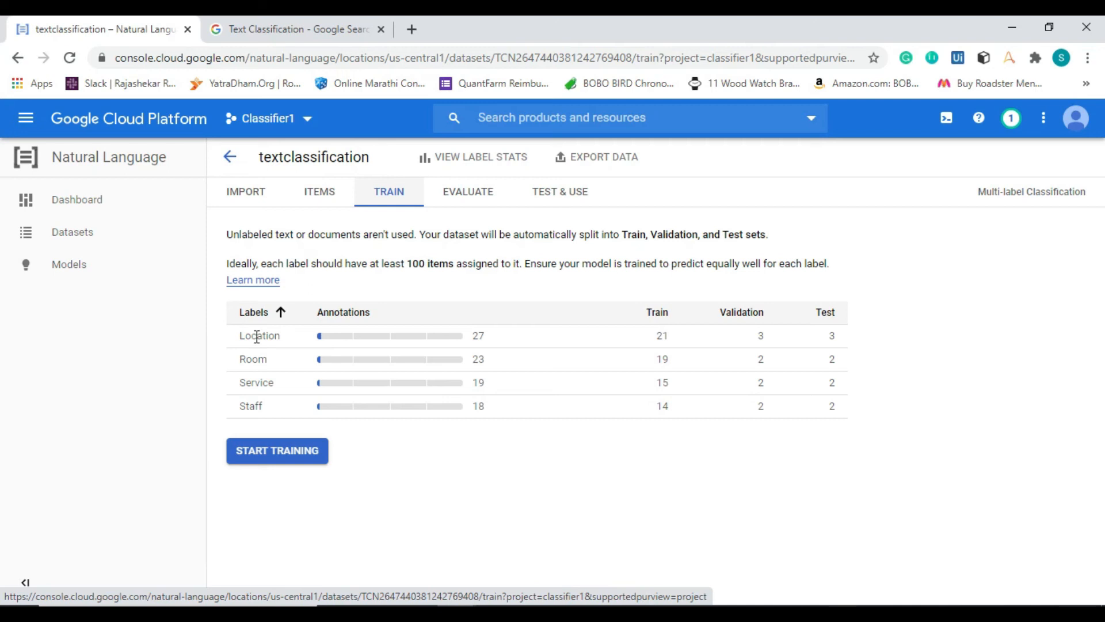
{"action": "left_click_drag", "start_coordinate": [226, 234], "coordinate": [747, 239]}
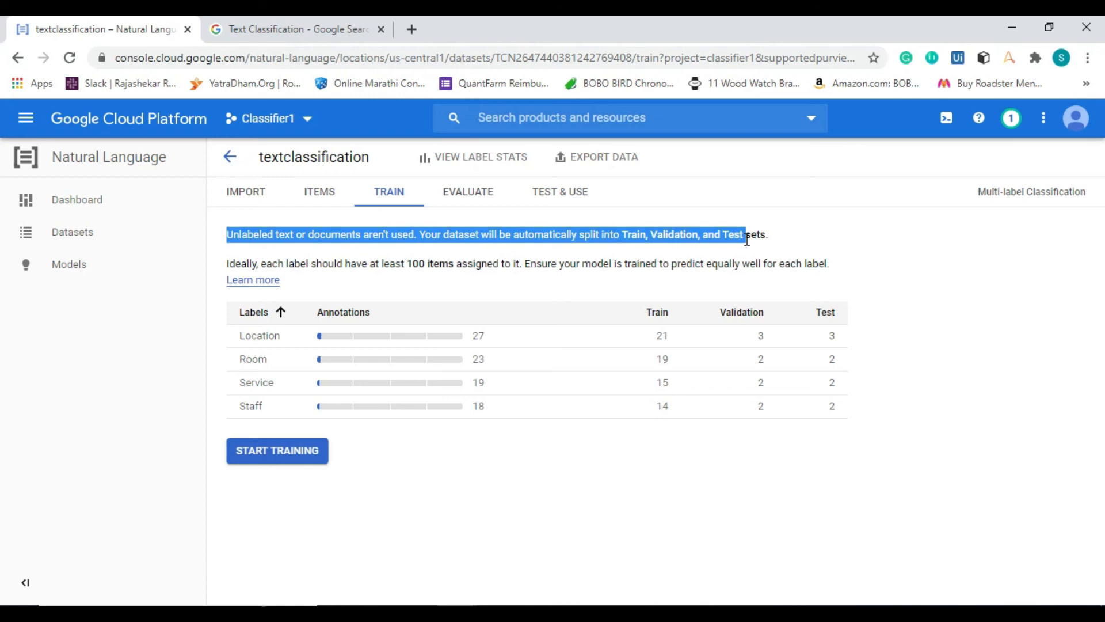
{"action": "left_click", "coordinate": [747, 240]}
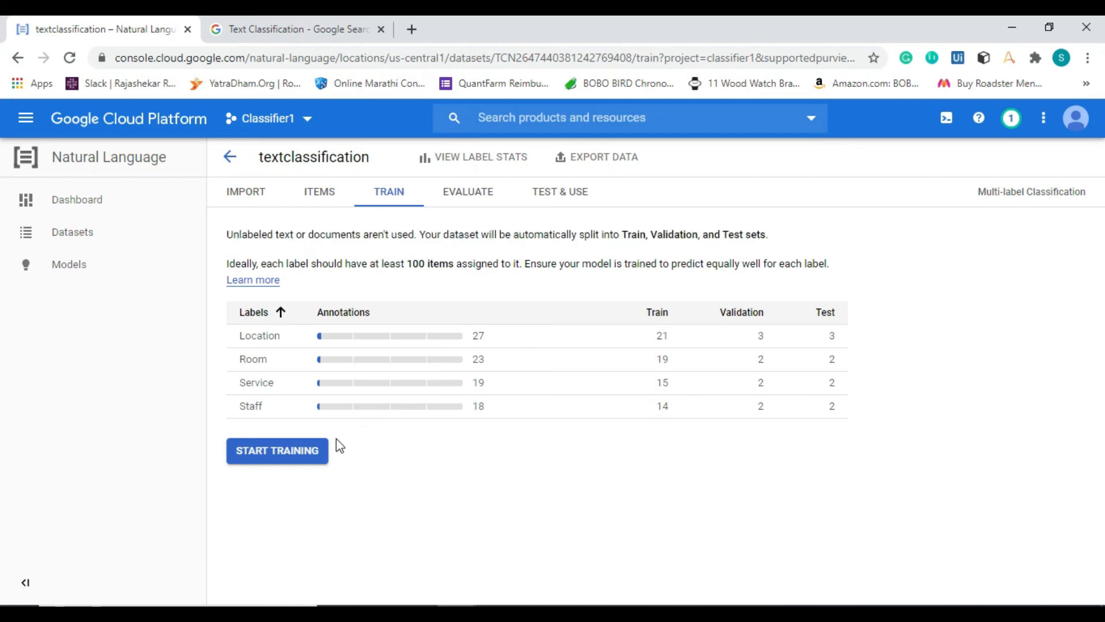
Train a new model on the dataset with deployment after training enabled, and open the trained model's evaluation metrics
{"action": "left_click", "coordinate": [313, 453]}
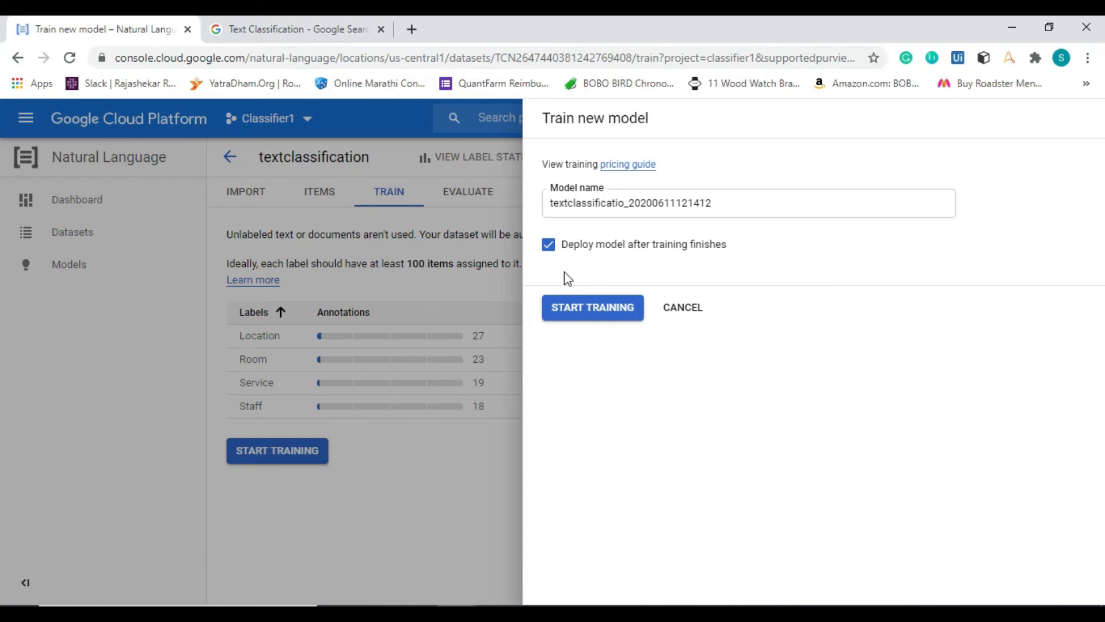
{"action": "left_click", "coordinate": [587, 311]}
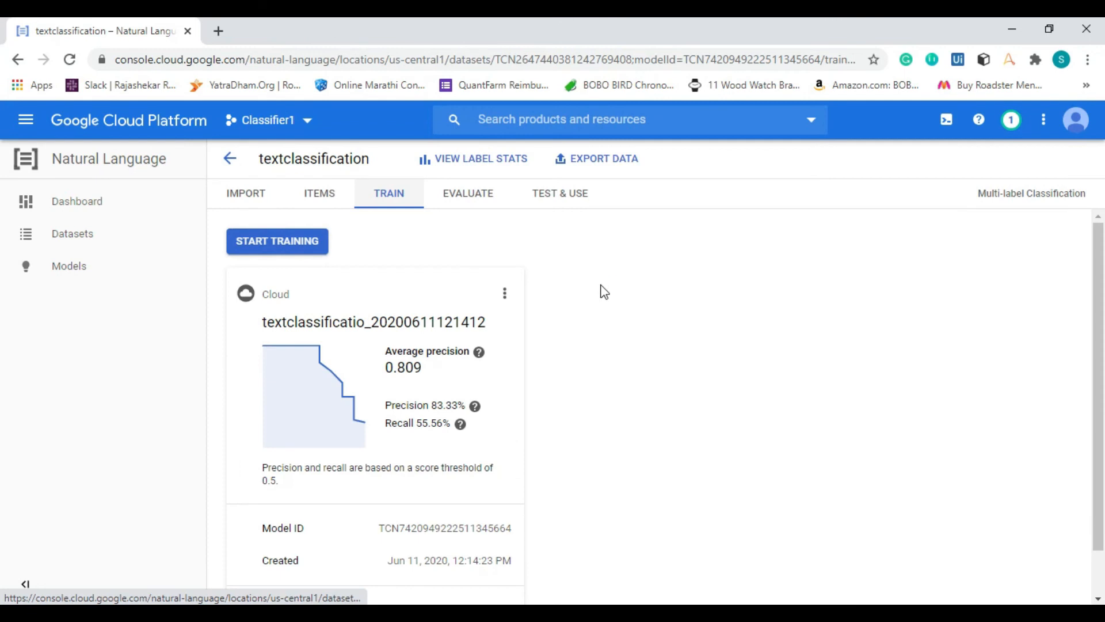
{"action": "left_click", "coordinate": [479, 193]}
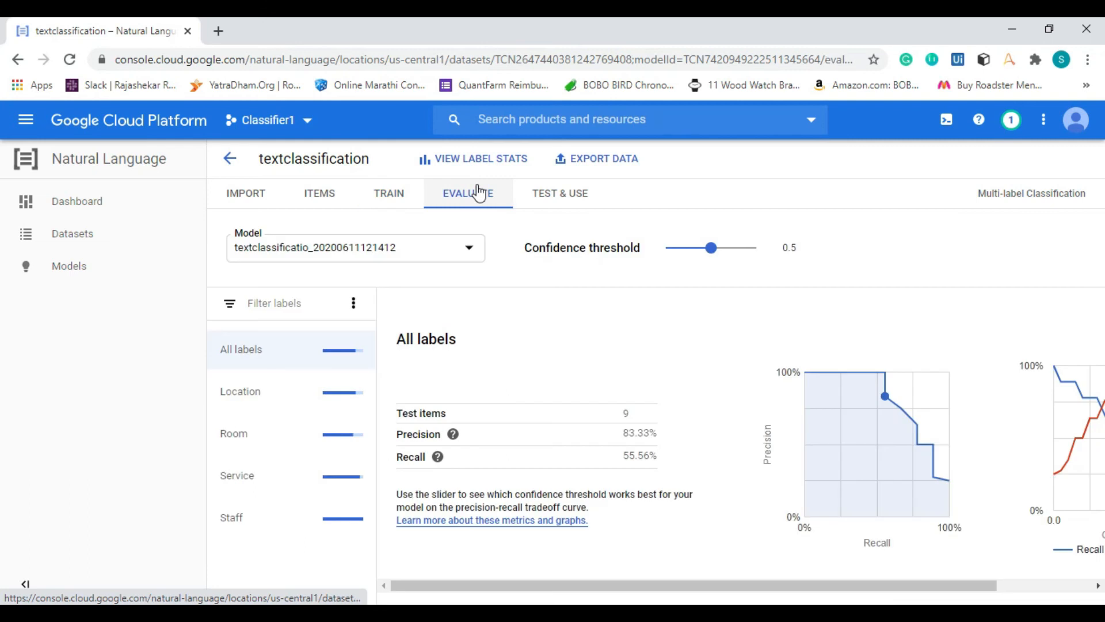
Test the deployed model by predicting labels for the input text "The station is very near to my hotel"
{"action": "left_click", "coordinate": [544, 207]}
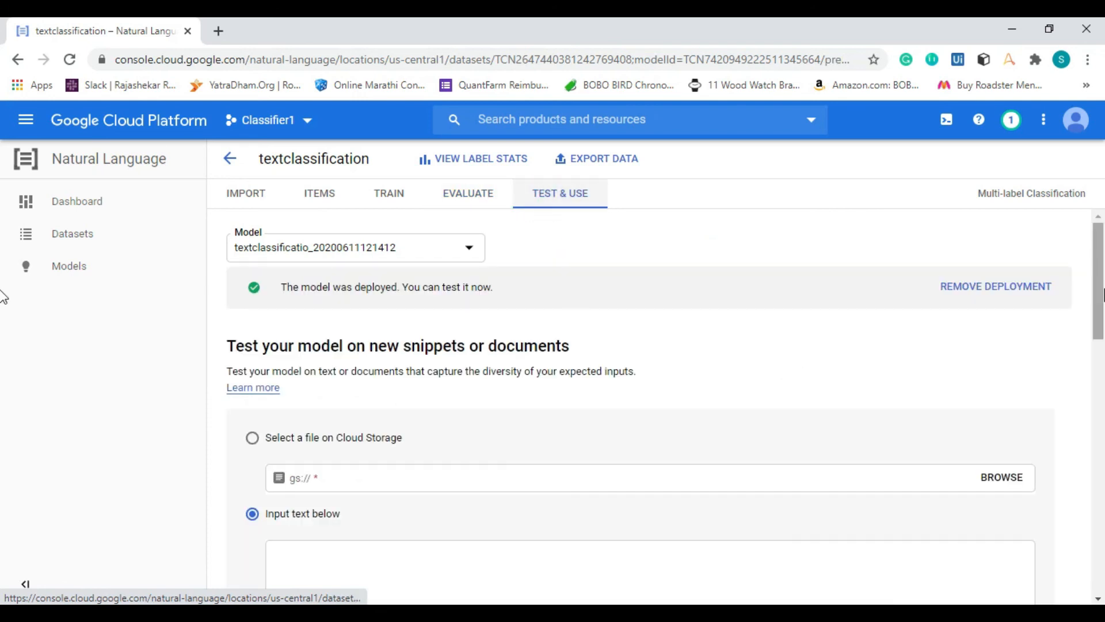
{"action": "scroll", "coordinate": [5, 322], "scroll_direction": "down", "scroll_amount": 4}
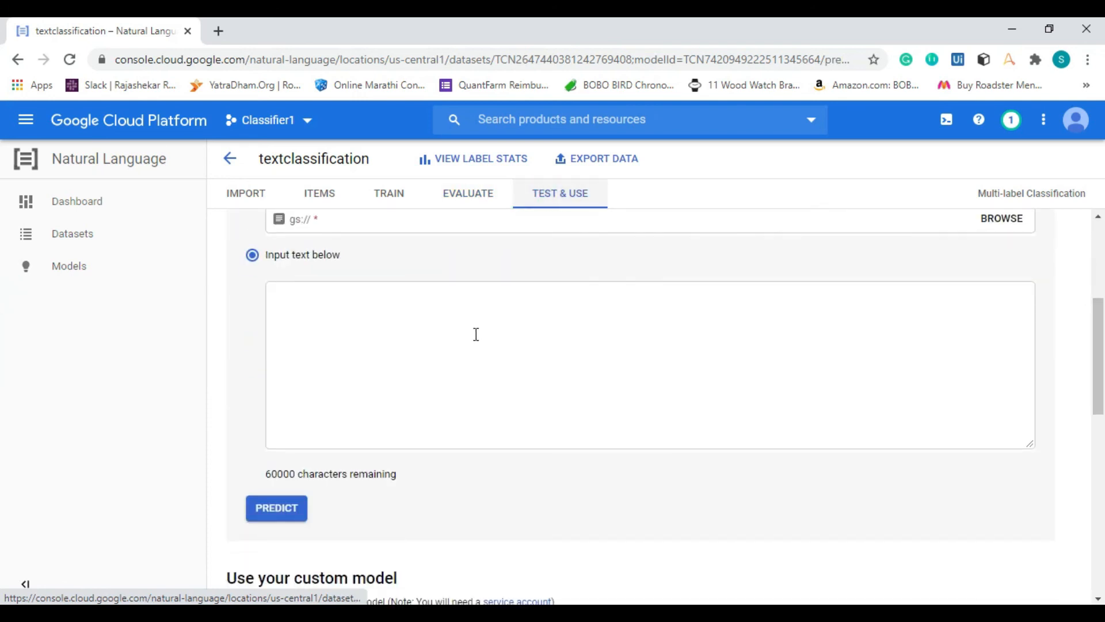
{"action": "left_click", "coordinate": [299, 299]}
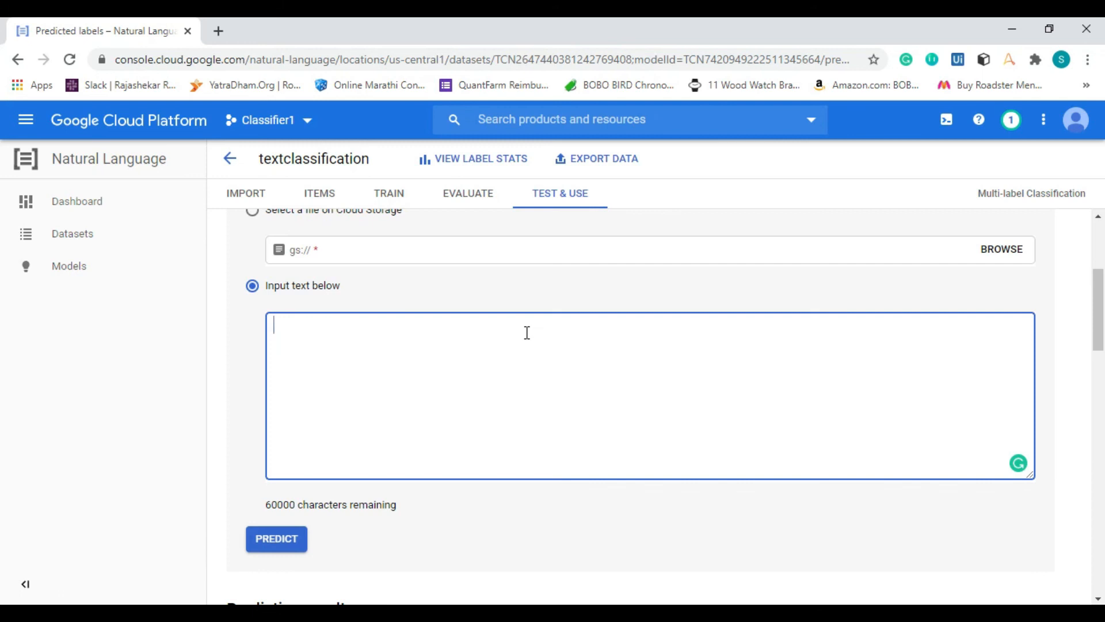
{"action": "type", "text": "The station is very near to my hotel"}
{"action": "left_click", "coordinate": [279, 546]}
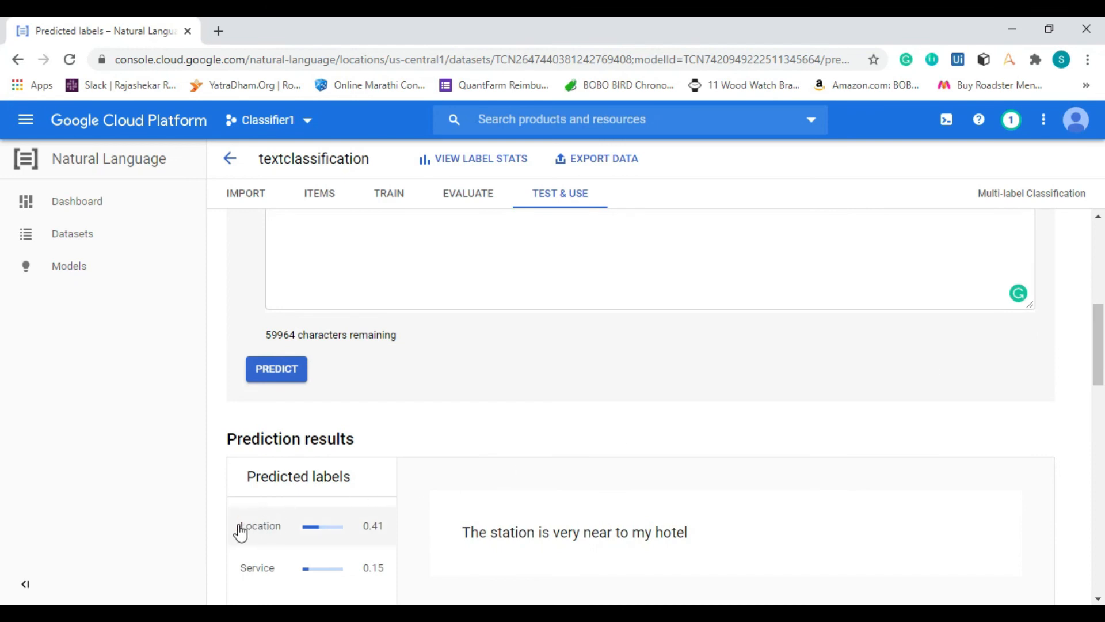
Replace the test text with "Room is not clean", run the prediction and review the scores of all predicted labels
{"action": "left_click_drag", "start_coordinate": [1099, 379], "coordinate": [1099, 348]}
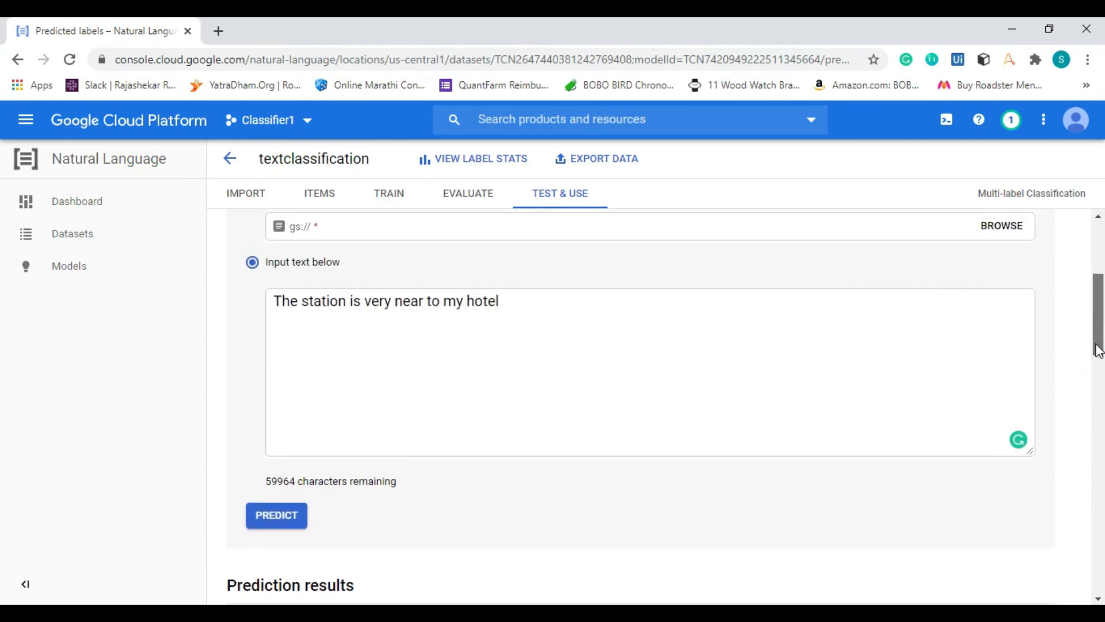
{"action": "left_click", "coordinate": [513, 320]}
{"action": "key", "text": "ctrl+a"}
{"action": "key", "text": "BackSpace"}
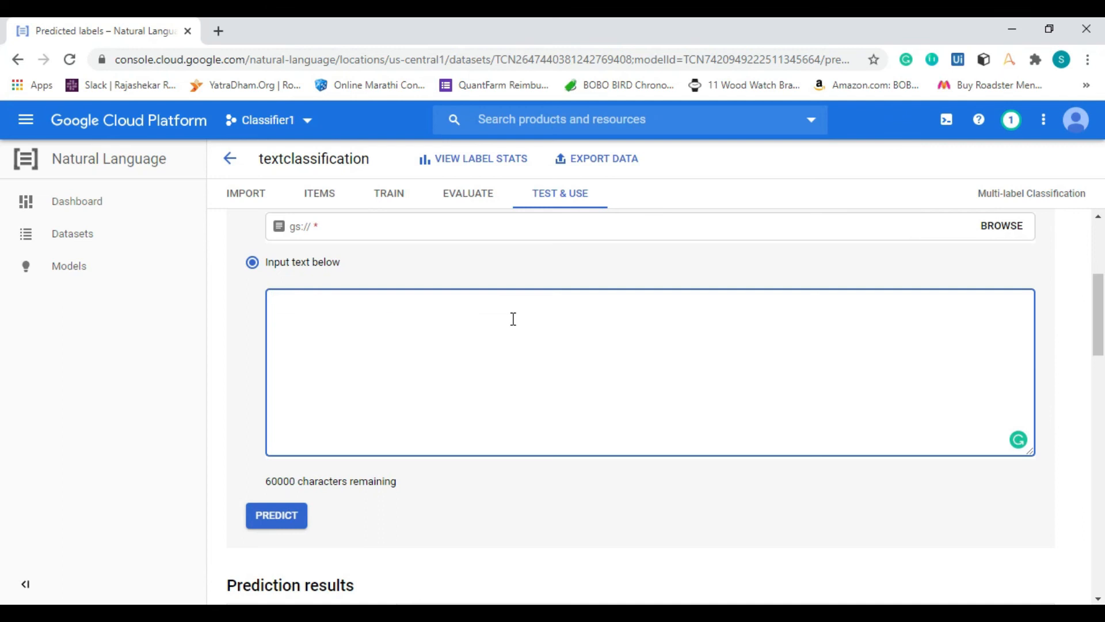
{"action": "type", "text": "Room is not clean"}
{"action": "left_click", "coordinate": [277, 516]}
{"action": "scroll", "coordinate": [1099, 306], "scroll_direction": "down", "scroll_amount": 2}
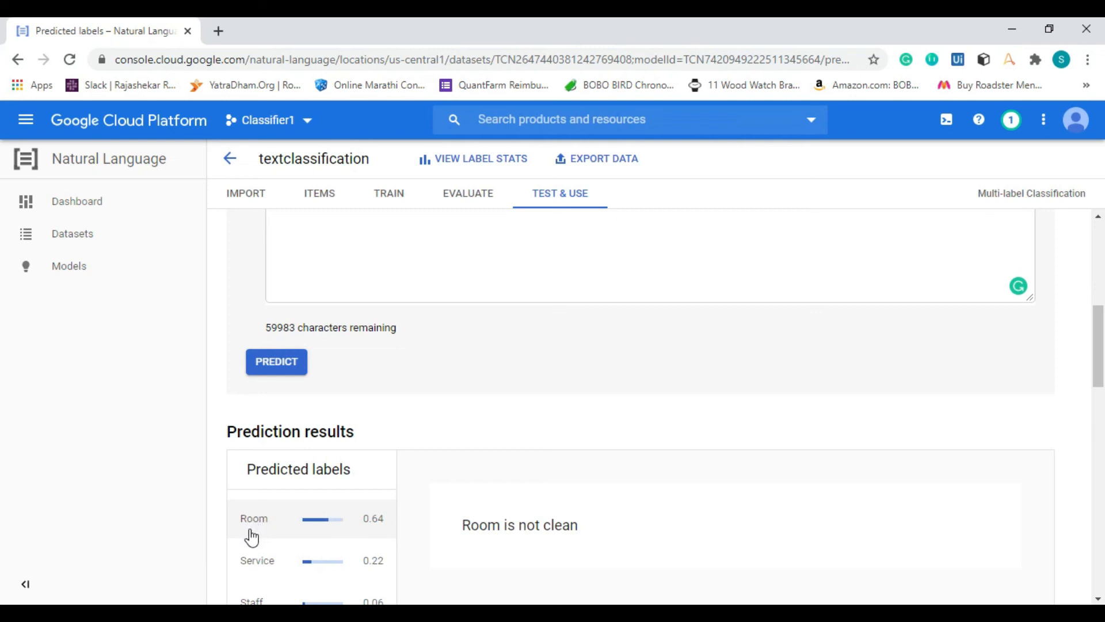
{"action": "left_click_drag", "start_coordinate": [1100, 364], "coordinate": [1101, 397]}
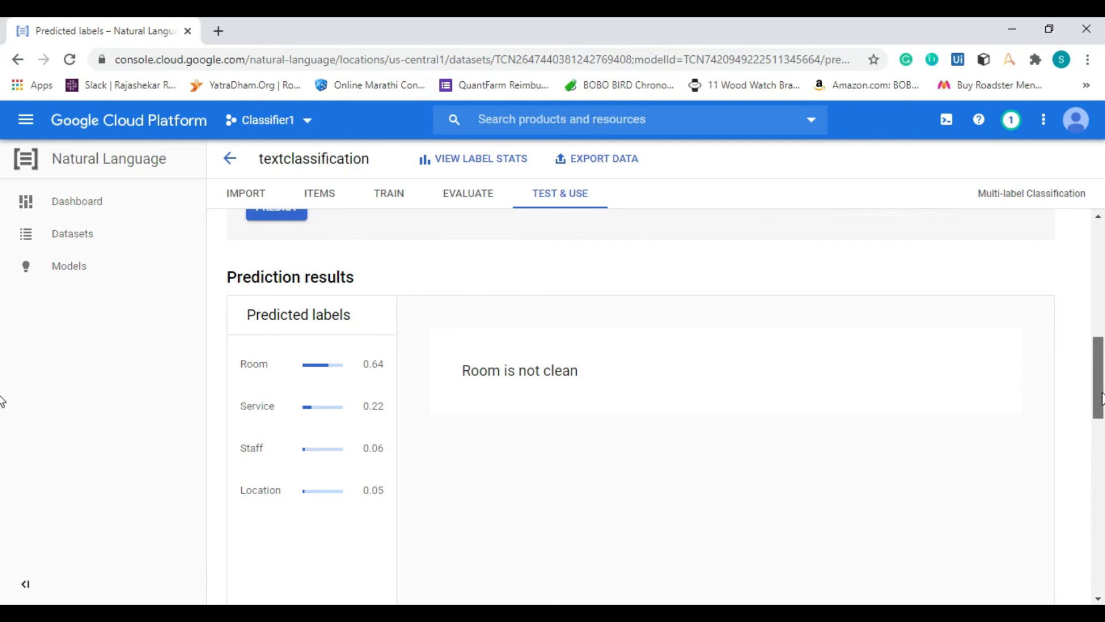